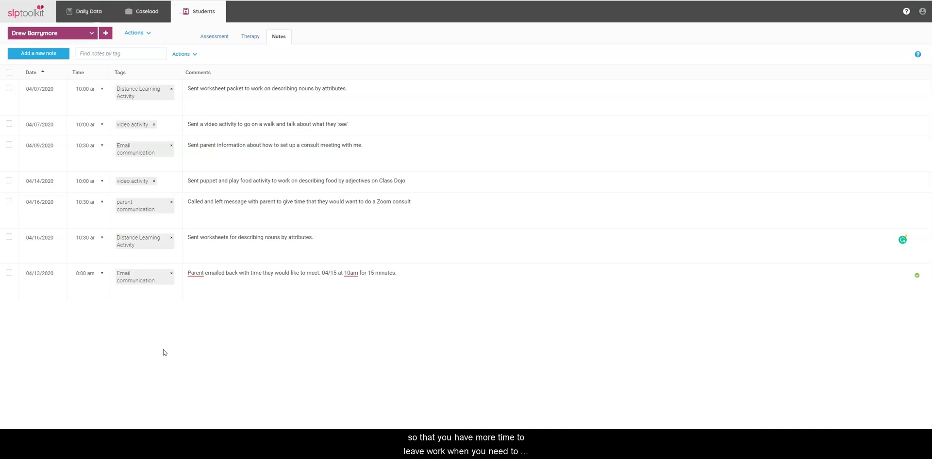
Step: Start editing the first note's comment, then leave it unchanged
click(157, 350)
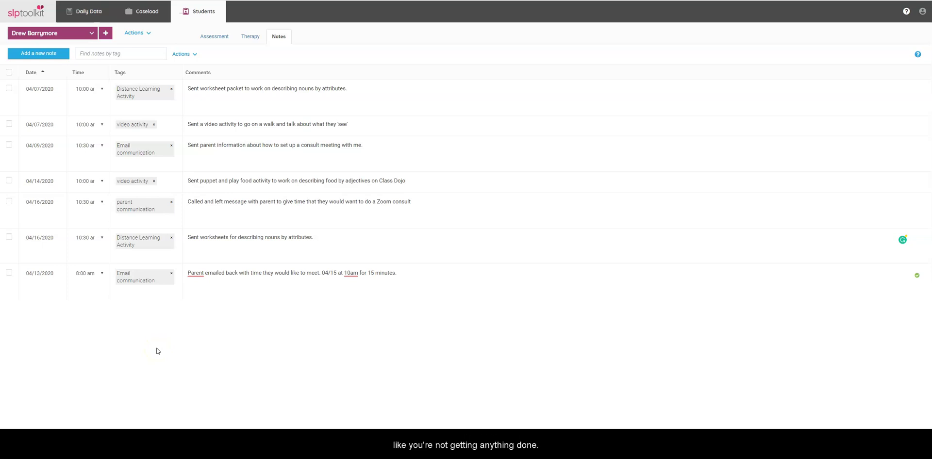
click(174, 343)
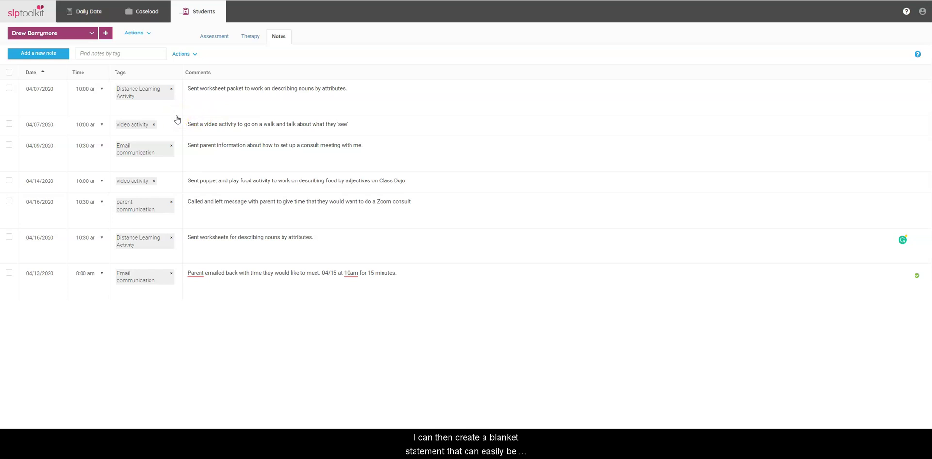
click(194, 99)
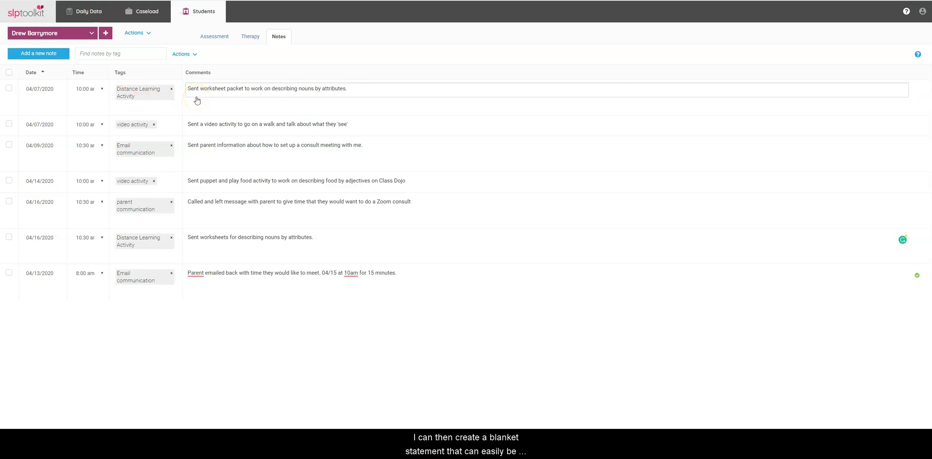
click(196, 102)
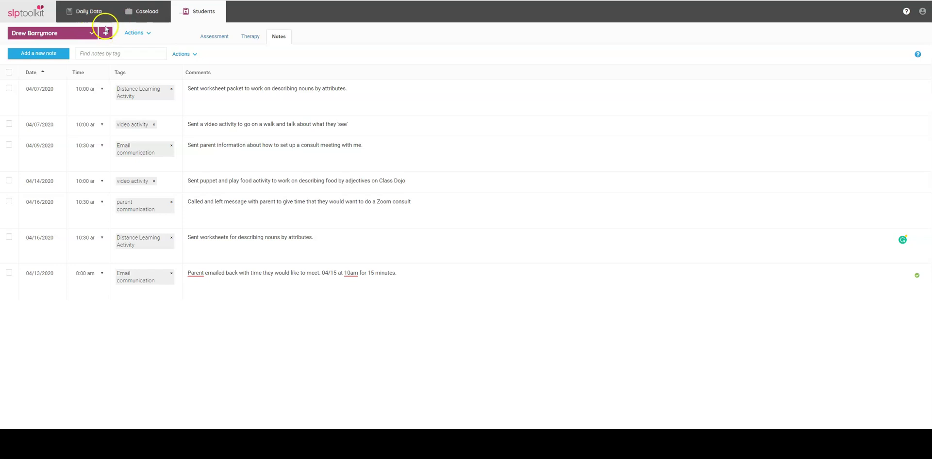
Step: Add a new student to the caseload by entering the student's full name
click(147, 11)
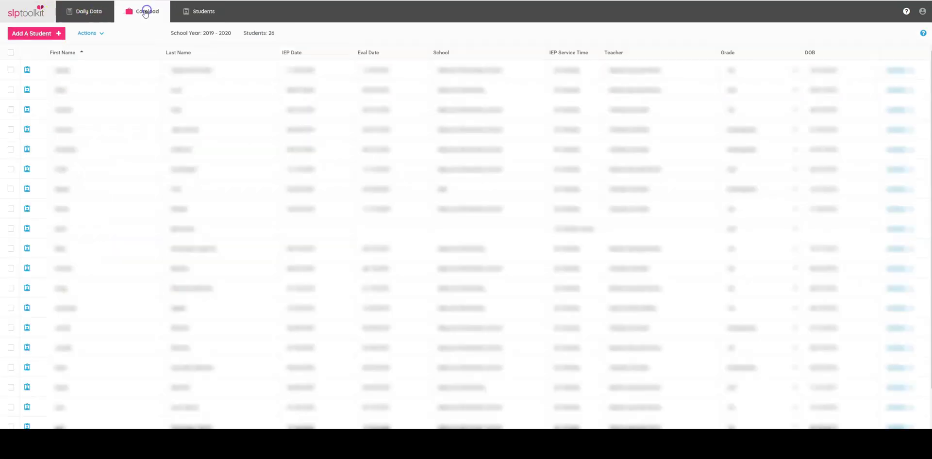
click(38, 35)
click(38, 50)
text(Ji)
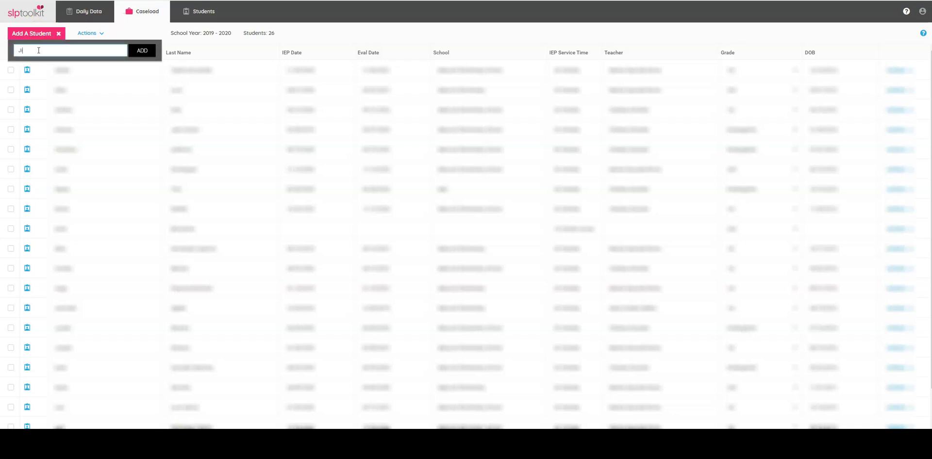
text(mmy Fallon)
key(Return)
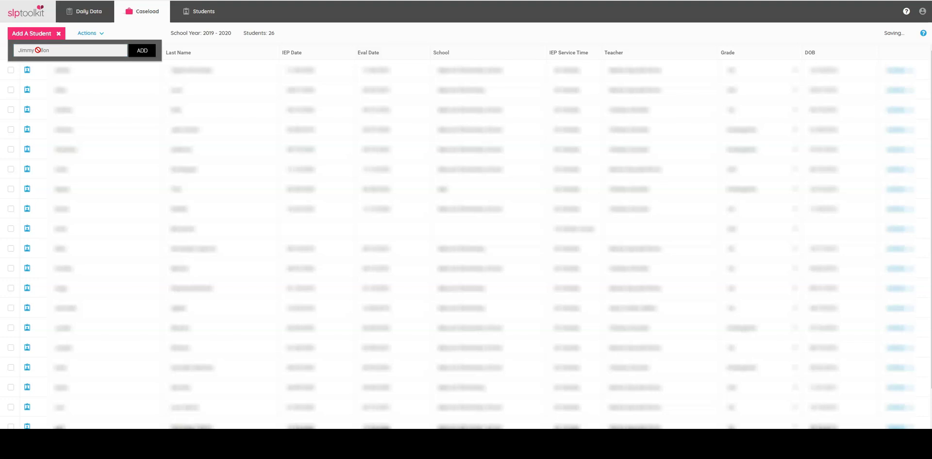
Step: Open the new student's record and its Edit Student Data form
click(202, 11)
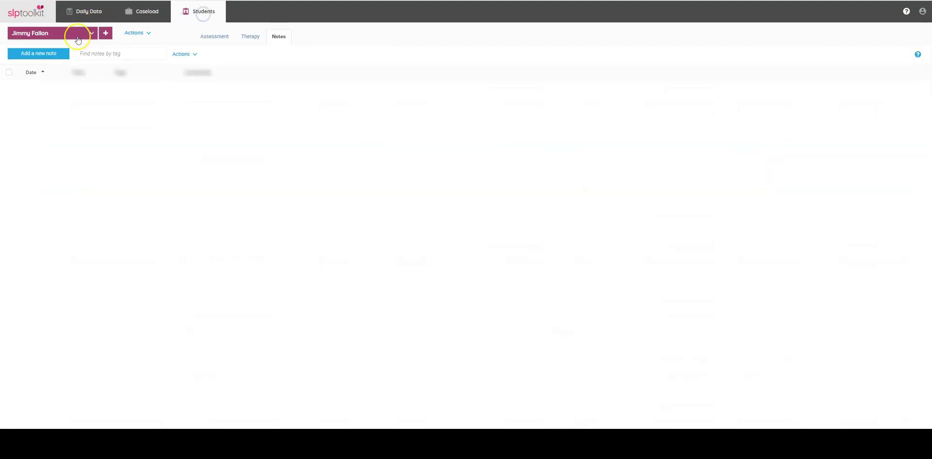
click(148, 33)
click(160, 49)
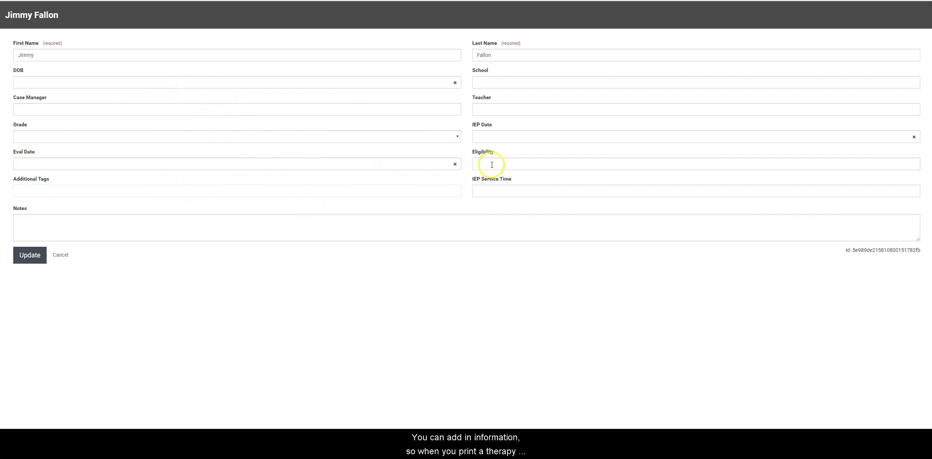
Step: Add 'fluency' as an additional tag on the student's profile
click(504, 193)
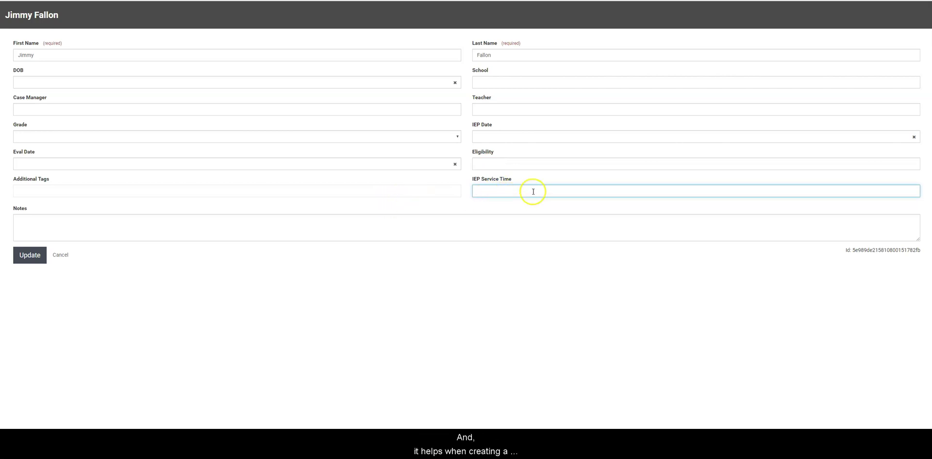
click(240, 194)
text(fleuncy)
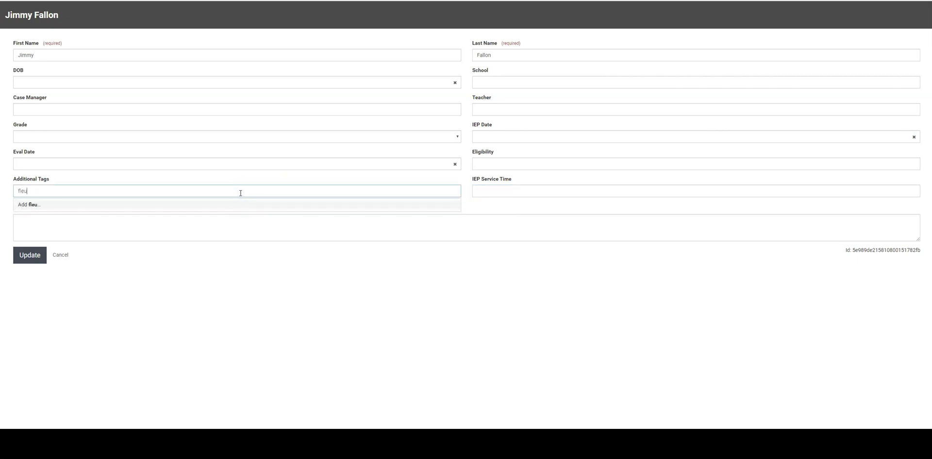
key(BackSpace)
key(BackSpace)
key(BackSpace)
key(BackSpace)
key(BackSpace)
text(uenc)
key(BackSpace)
key(BackSpace)
key(BackSpace)
text(ency)
click(381, 249)
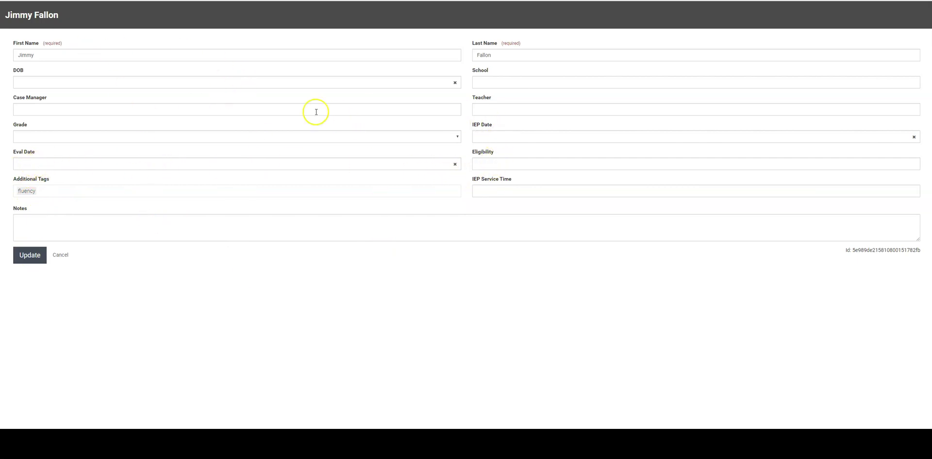
Step: Enter the case manager's name, set grade 3rd and eval date 05/21/2020, then save
click(60, 110)
click(56, 137)
click(51, 178)
click(45, 163)
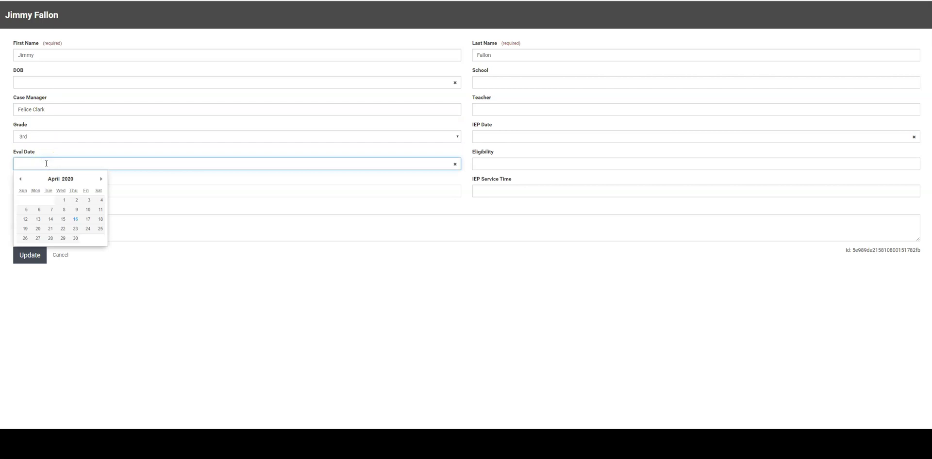
click(101, 178)
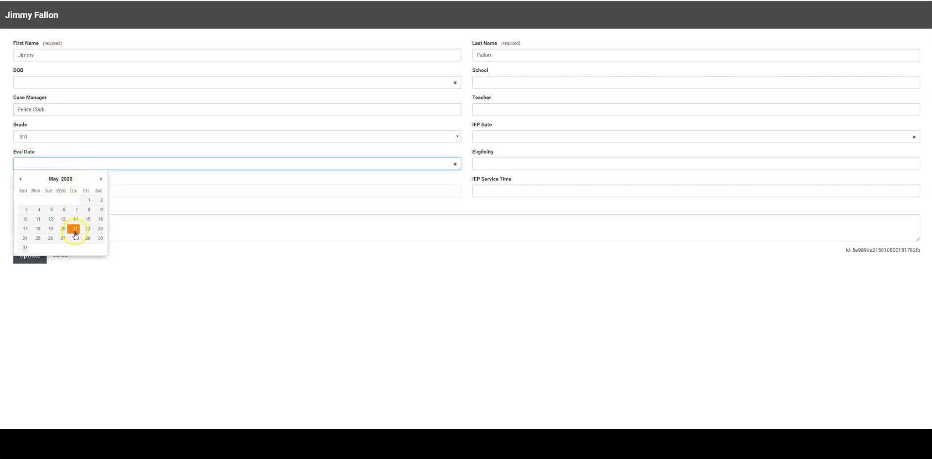
click(75, 229)
click(33, 256)
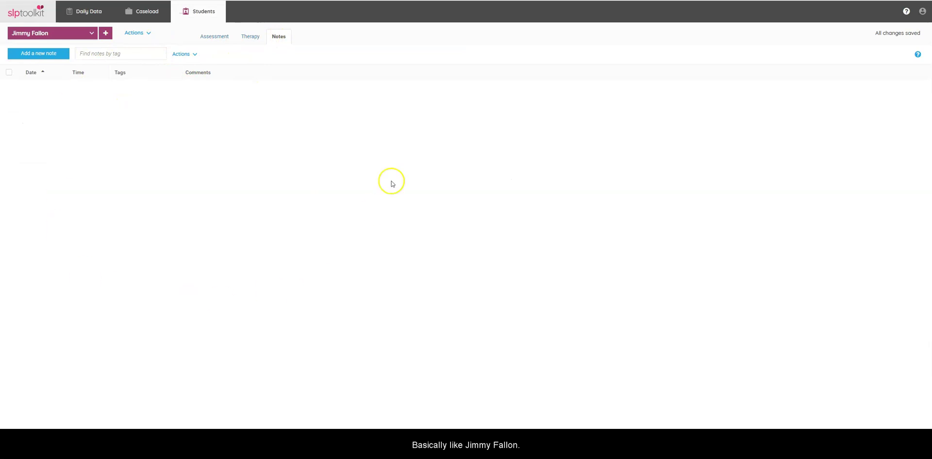
Step: View the new student's Therapy page, then their Assessment page
click(252, 36)
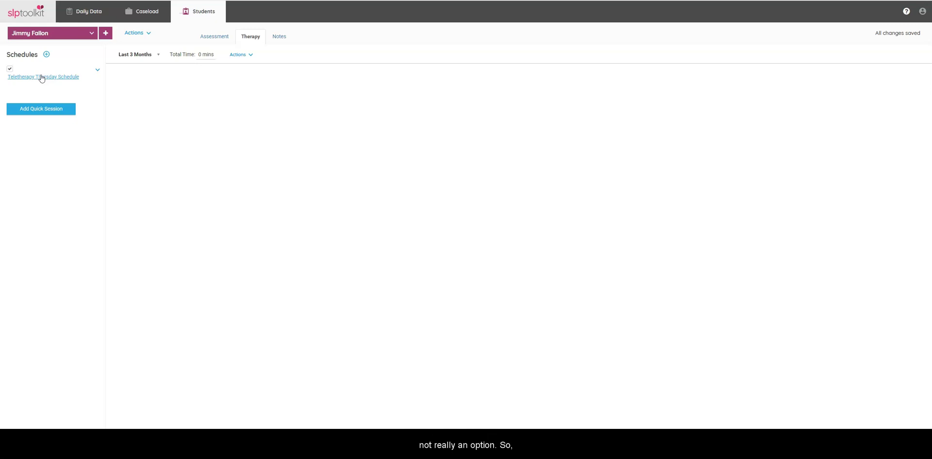
click(213, 36)
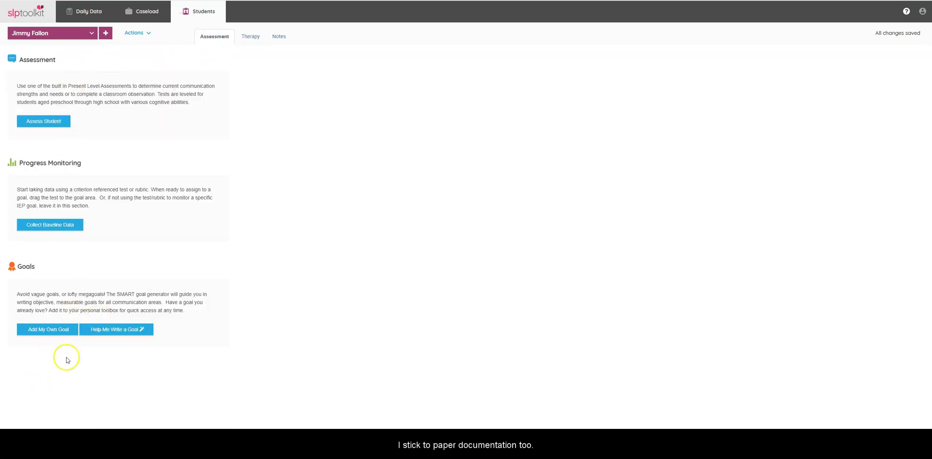
Step: Add the first Articulation Goal Bank entry, prevocalic /r/ at 80% accuracy, as a goal
click(49, 334)
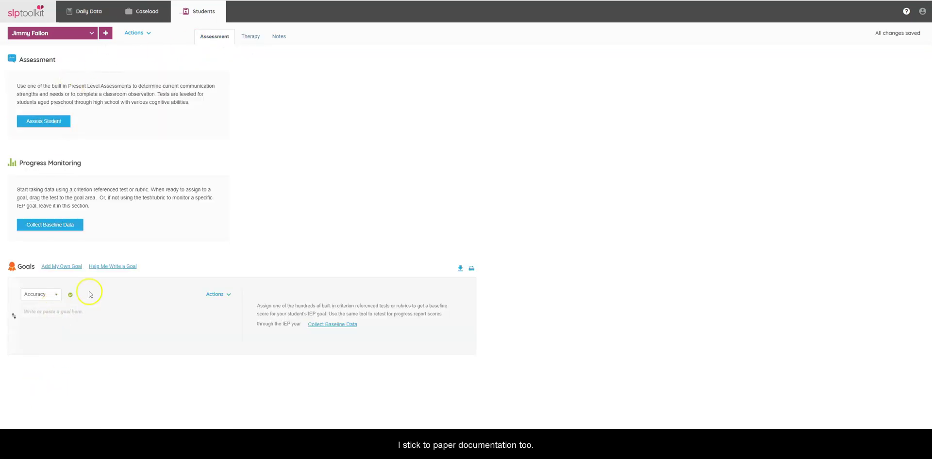
click(117, 266)
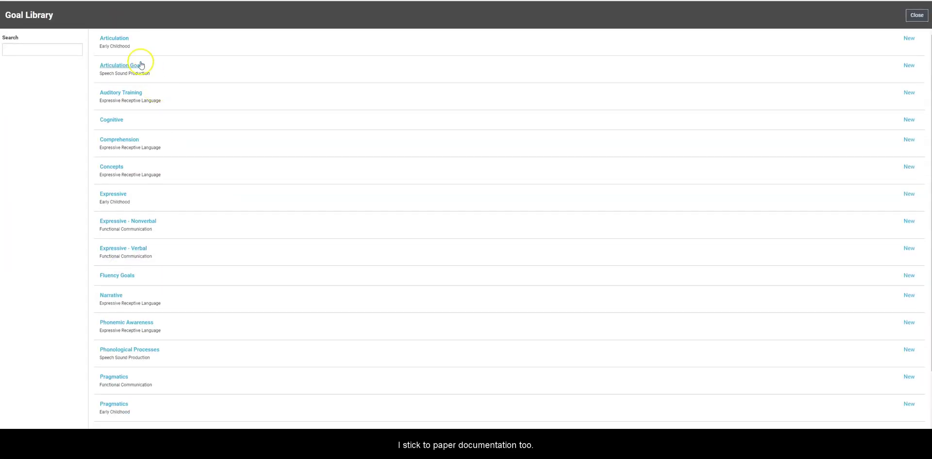
click(134, 67)
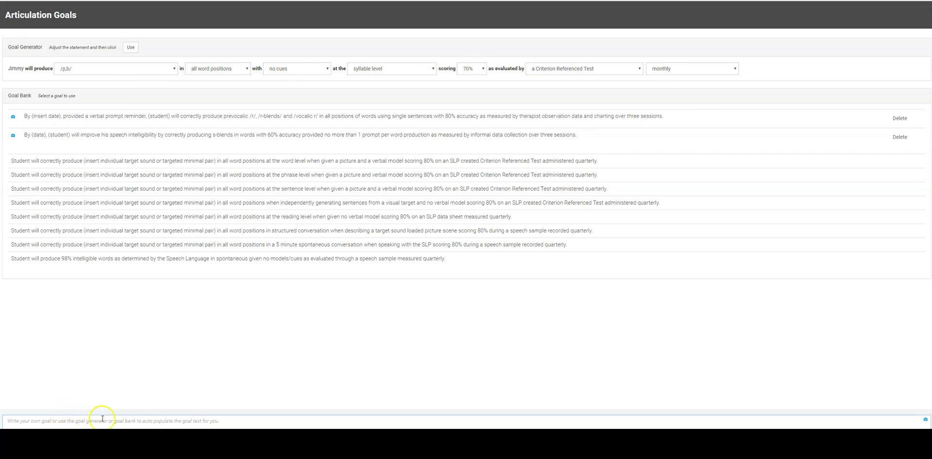
click(88, 116)
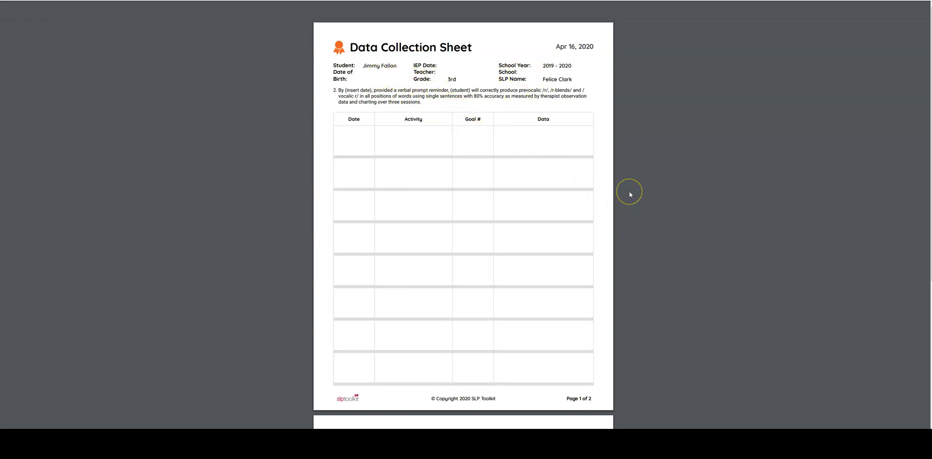
Step: Scroll through both pages of the Data Collection Sheet preview
scroll(629, 191, down, 3)
scroll(631, 190, down, 4)
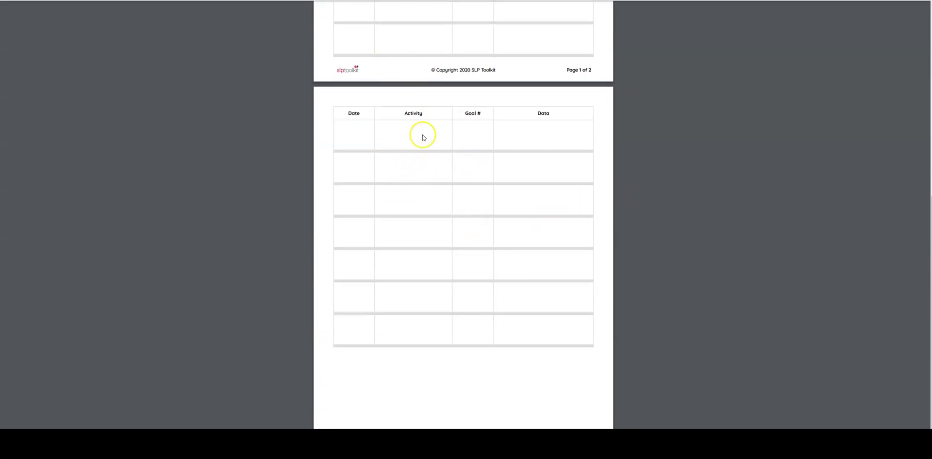
scroll(422, 137, up, 3)
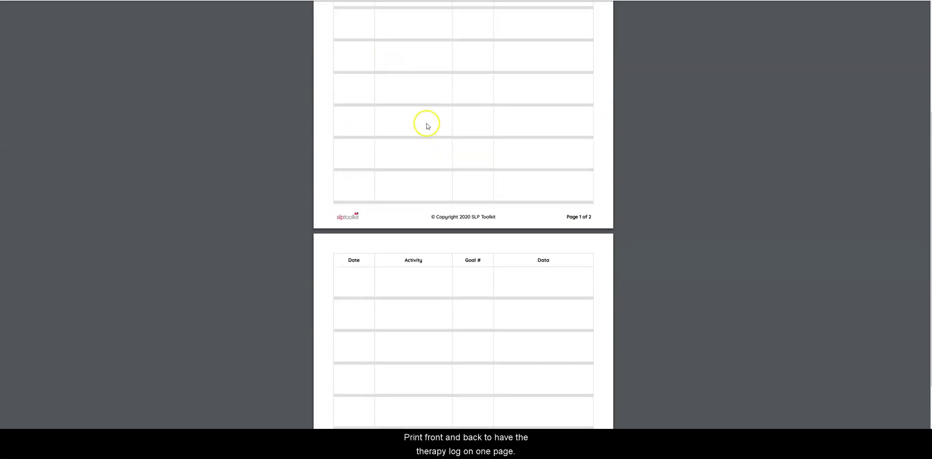
scroll(492, 137, up, 4)
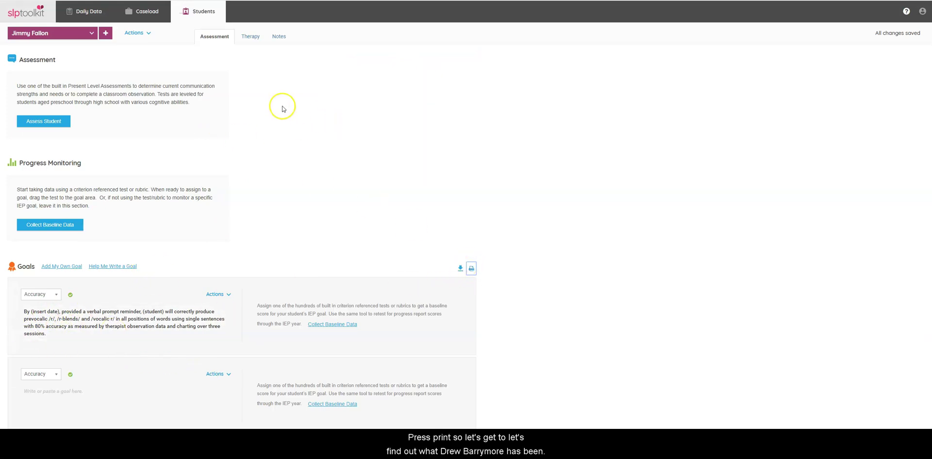
Step: Switch to the other existing student's record, opening and closing its Actions menu
click(90, 36)
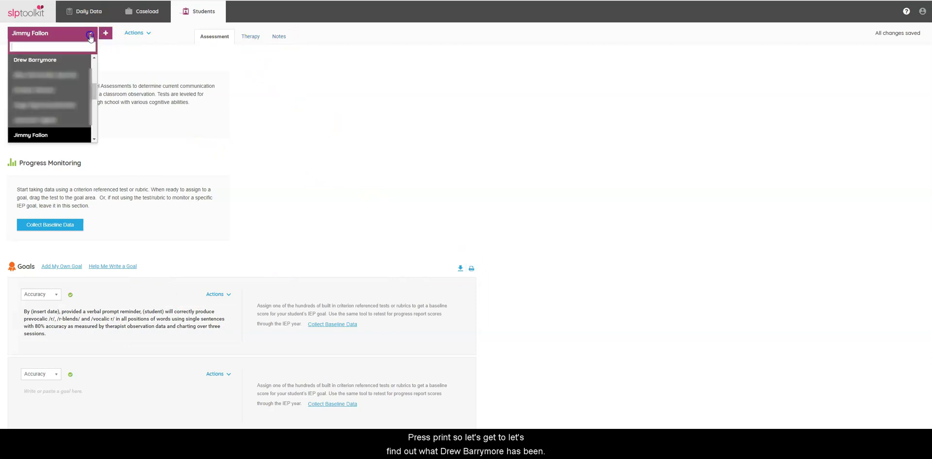
click(35, 59)
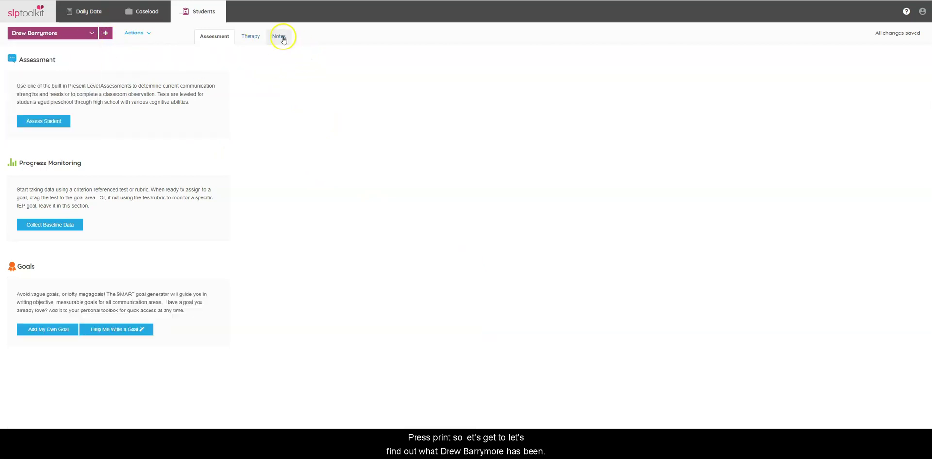
click(145, 35)
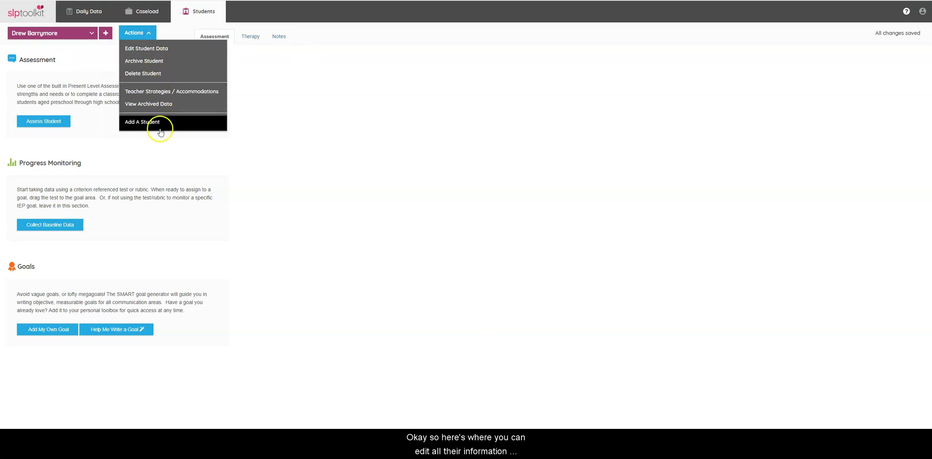
click(207, 34)
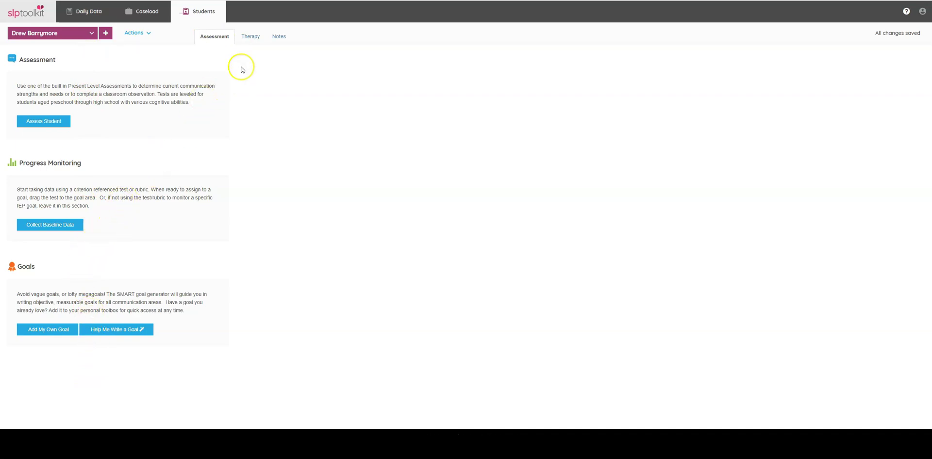
Step: Open the Teletherapy Thursday Schedule and show the 9:00–9:15 am session details
click(251, 38)
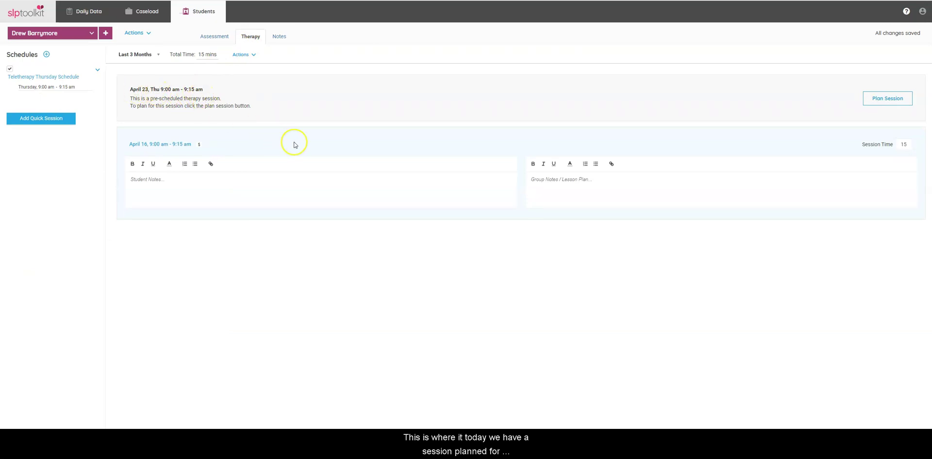
click(52, 77)
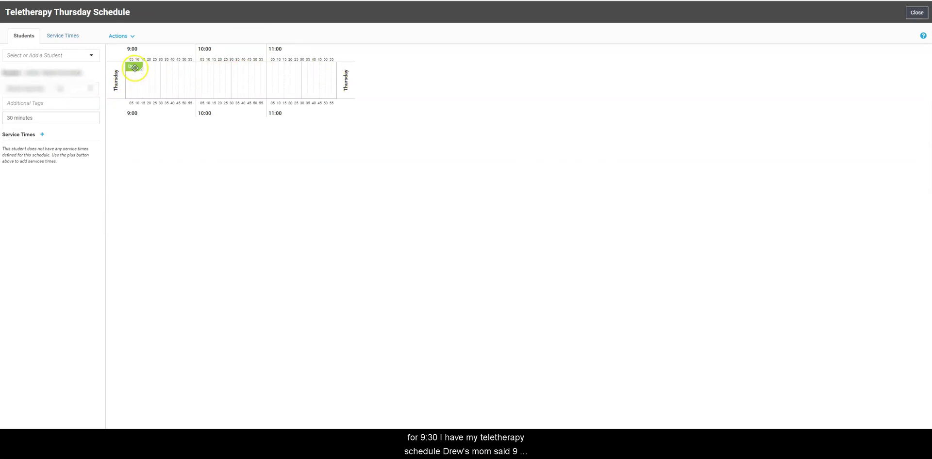
click(135, 67)
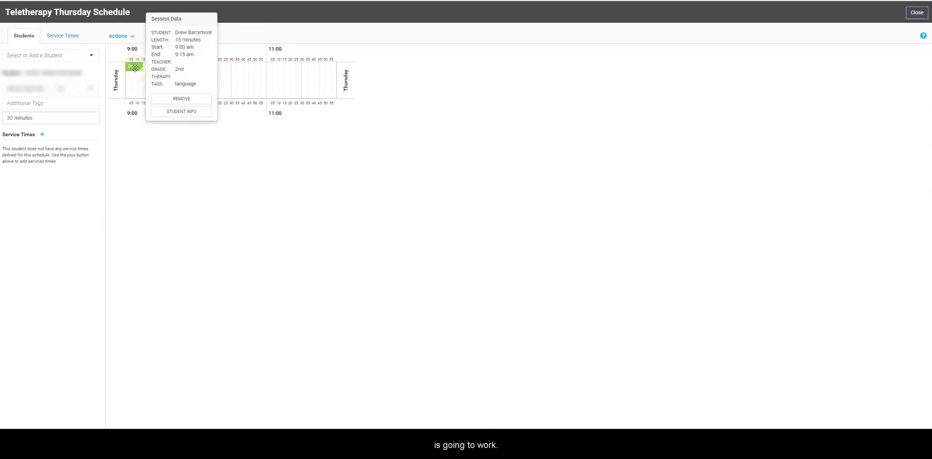
click(135, 68)
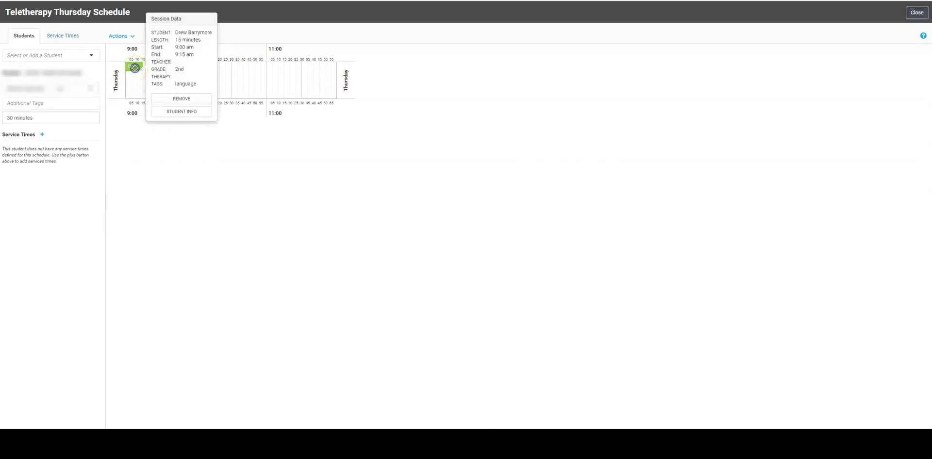
Step: Close the Thursday schedule and open the Apr 16 9:00 AM session from the Agenda
click(67, 37)
click(19, 38)
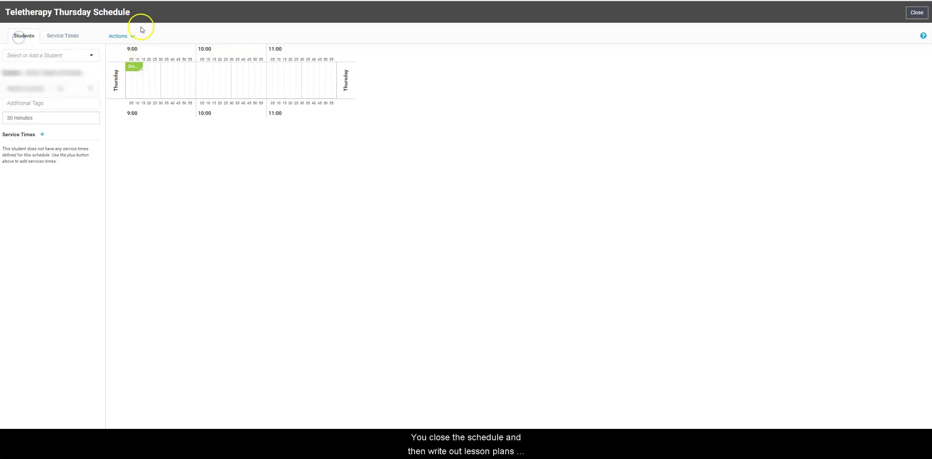
click(917, 13)
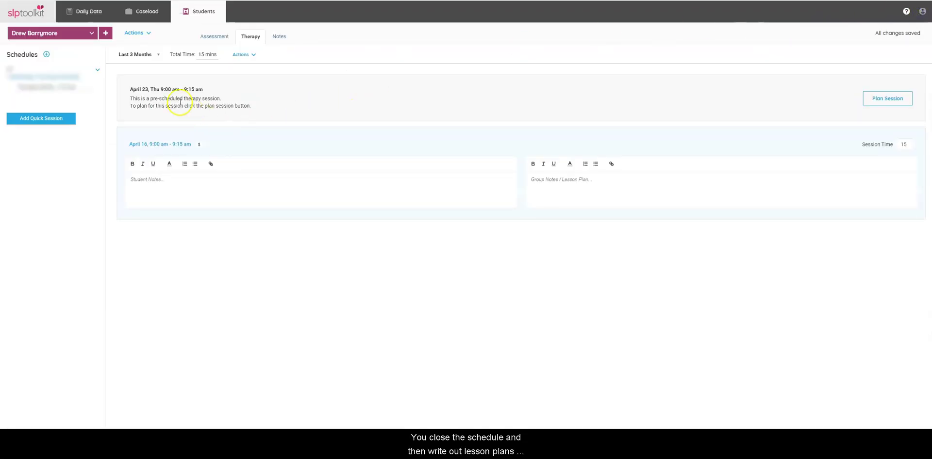
click(171, 145)
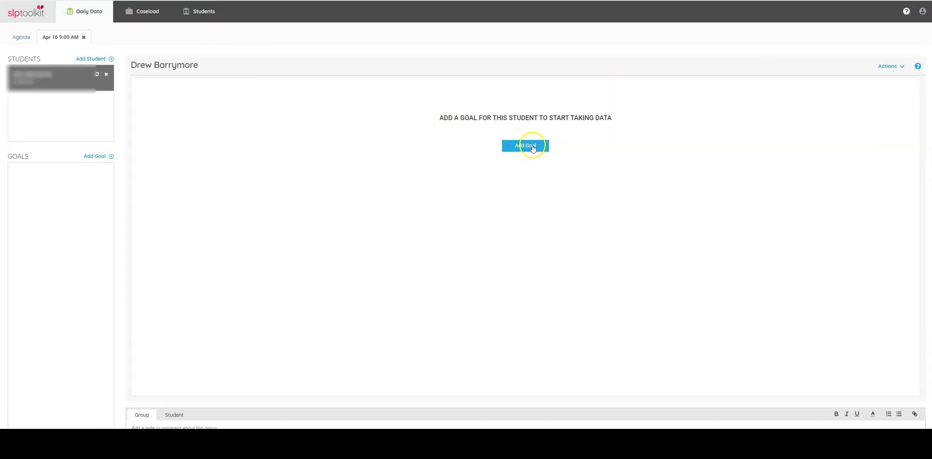
click(17, 38)
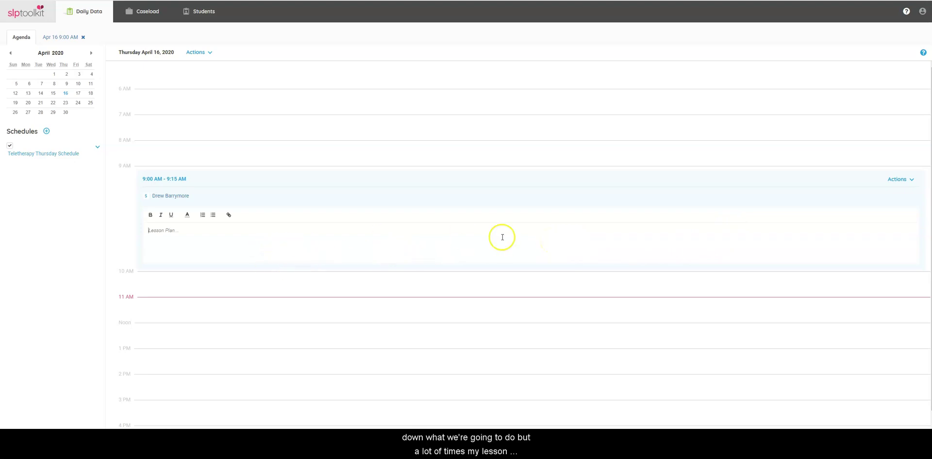
click(904, 179)
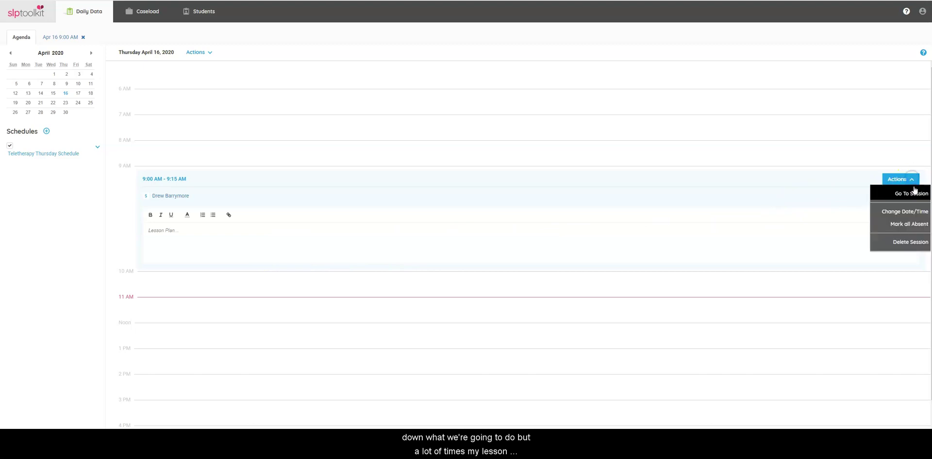
click(915, 196)
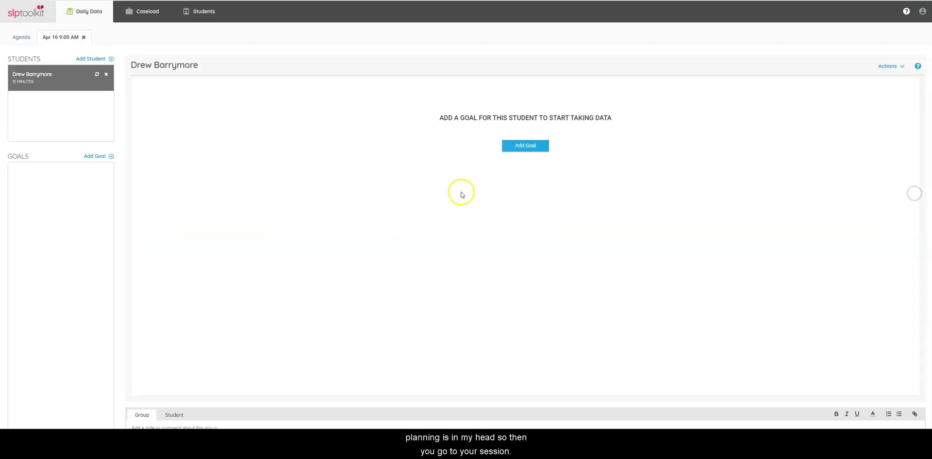
Step: Add an Accuracy goal 'say /k/ in begining positions' to the session
click(522, 155)
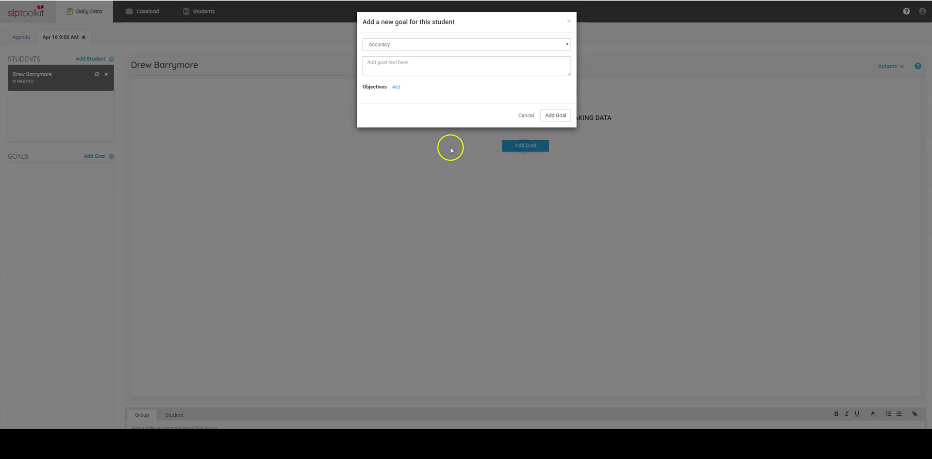
click(441, 44)
click(443, 64)
click(443, 65)
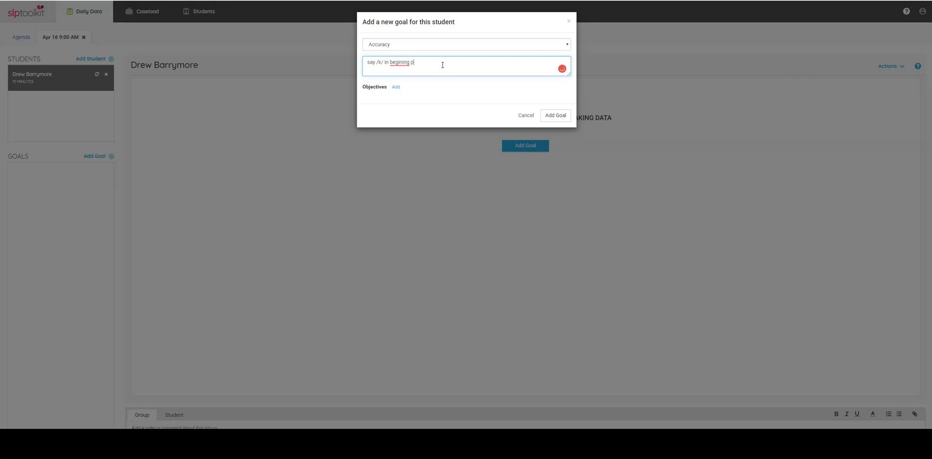
click(556, 115)
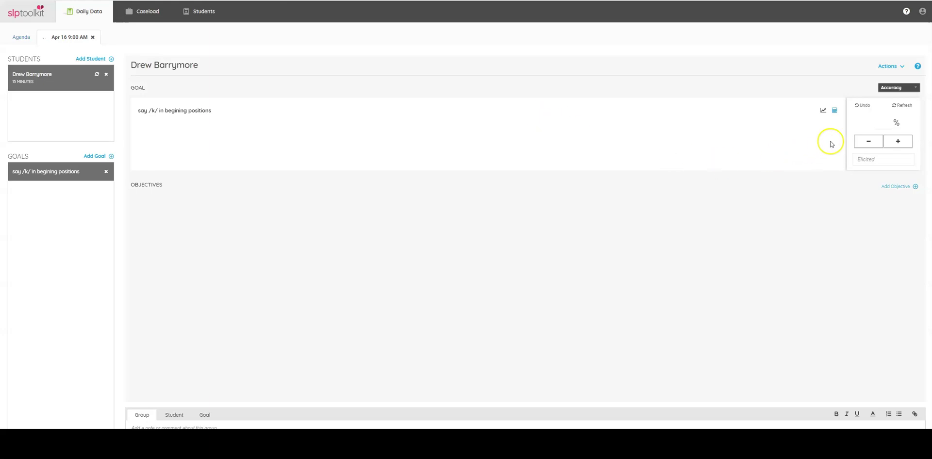
Step: Log /k/ trial results: 9 correct and 4 incorrect, giving 69% accuracy
click(899, 142)
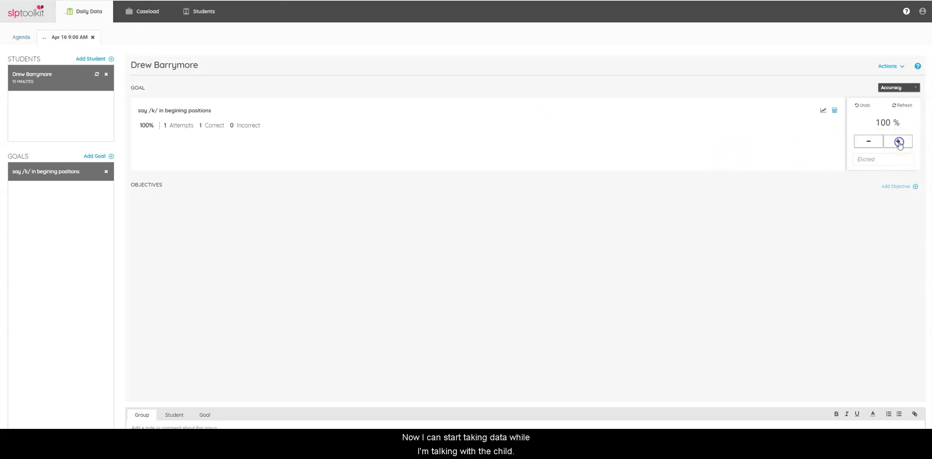
click(899, 142)
click(867, 142)
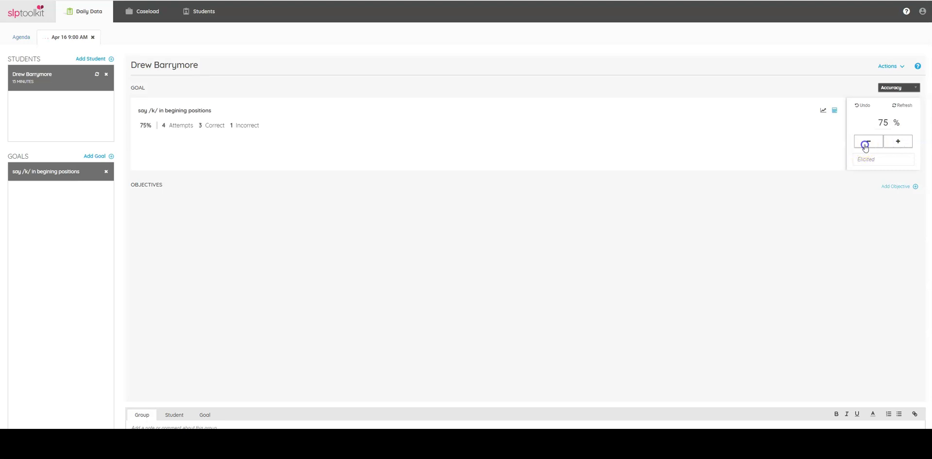
click(900, 142)
click(872, 144)
click(872, 144)
click(900, 142)
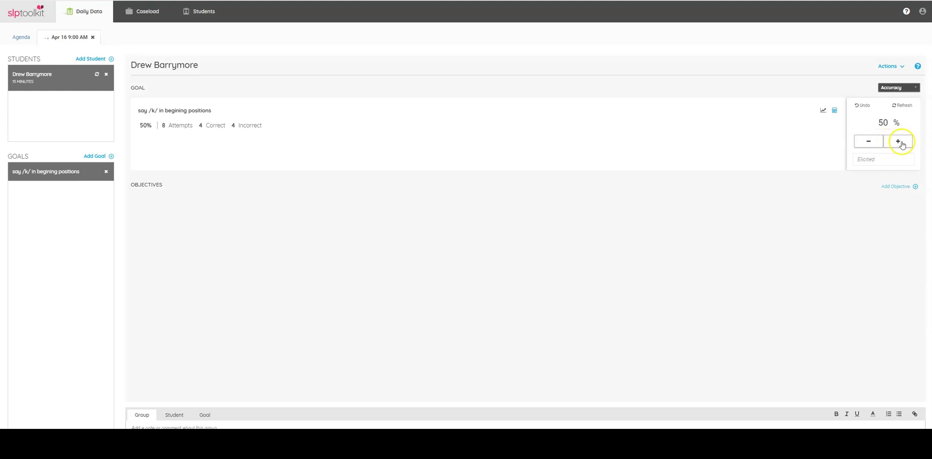
click(901, 143)
click(901, 143)
click(901, 143)
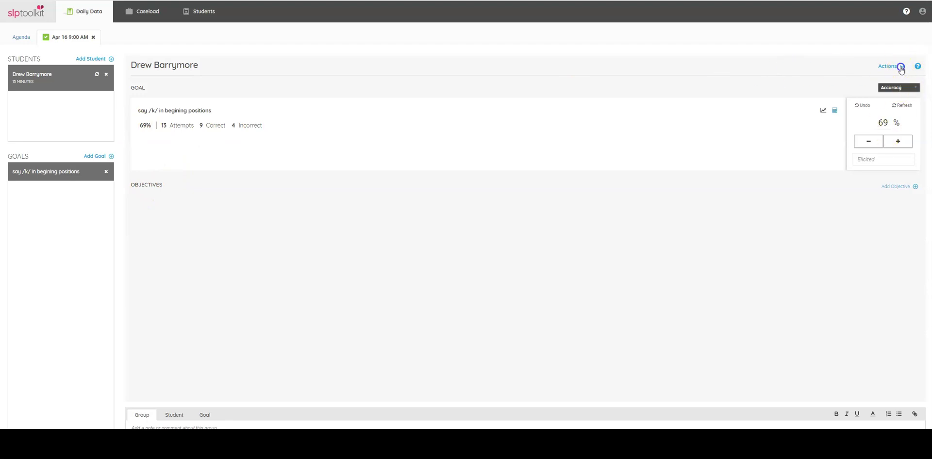
Step: Open and close the session options menu without making changes
click(901, 67)
click(900, 67)
click(901, 67)
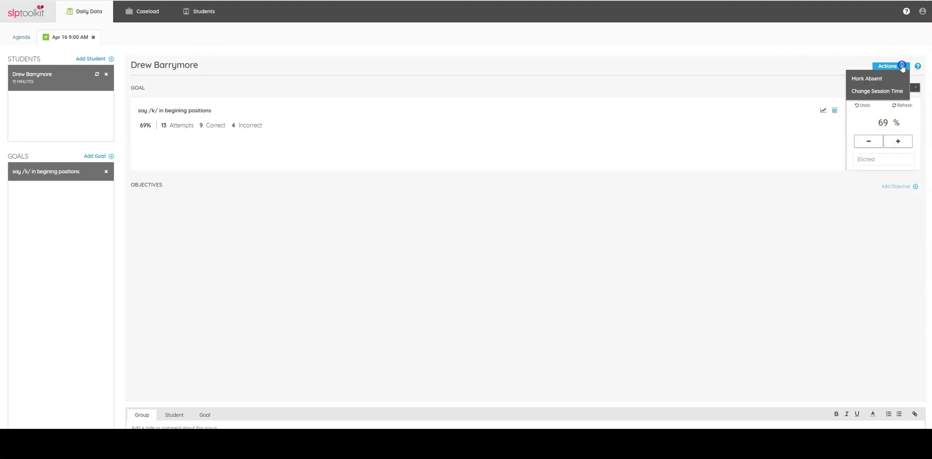
click(900, 67)
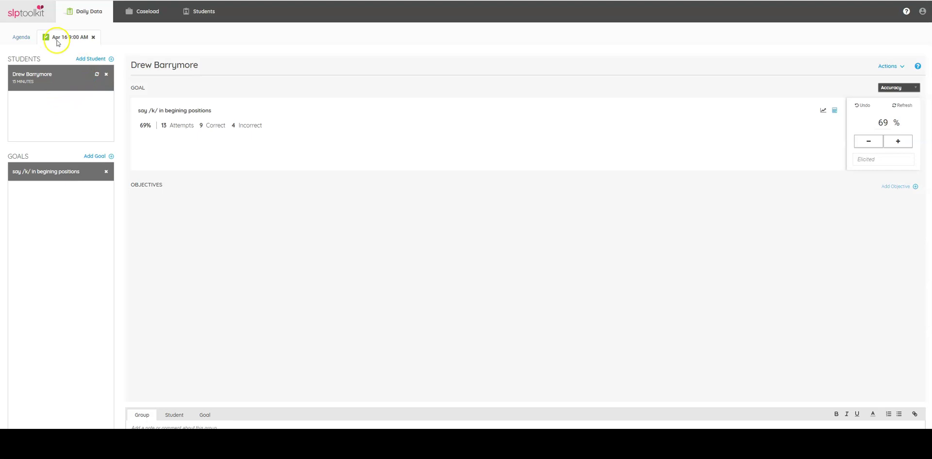
Step: Return to the student's profile, switch to the Notes list, and open an existing note's comment
click(214, 11)
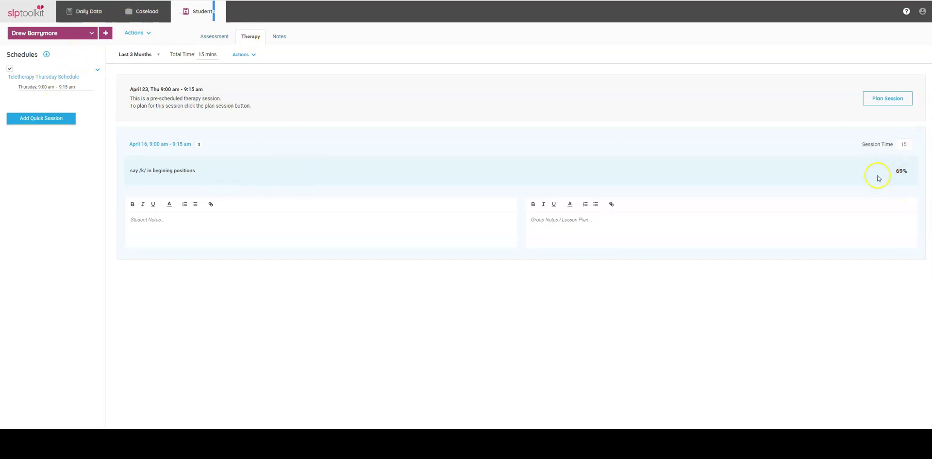
click(281, 37)
click(260, 120)
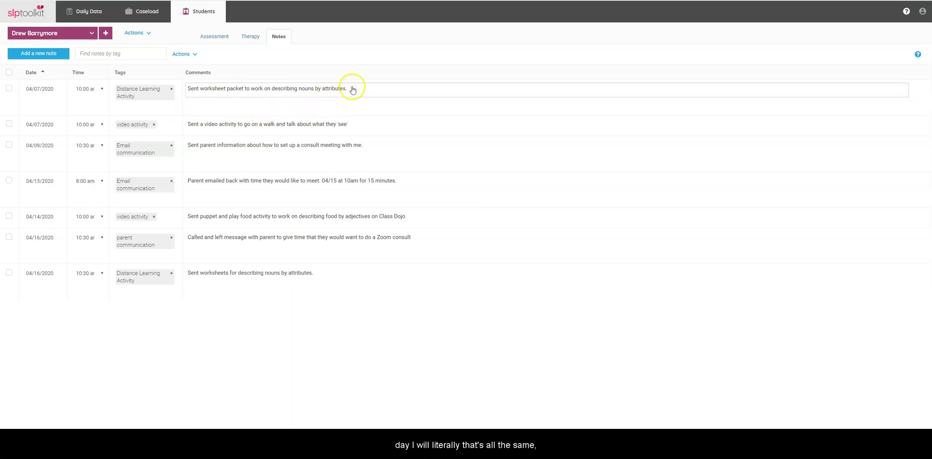
Step: Leave the first note's comment unchanged and add a new note timed 11:00 am
drag(351, 89, 183, 97)
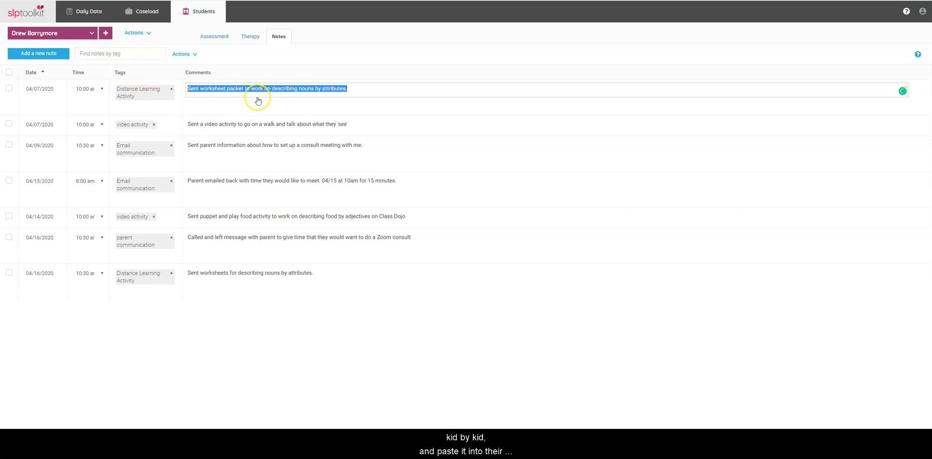
click(272, 106)
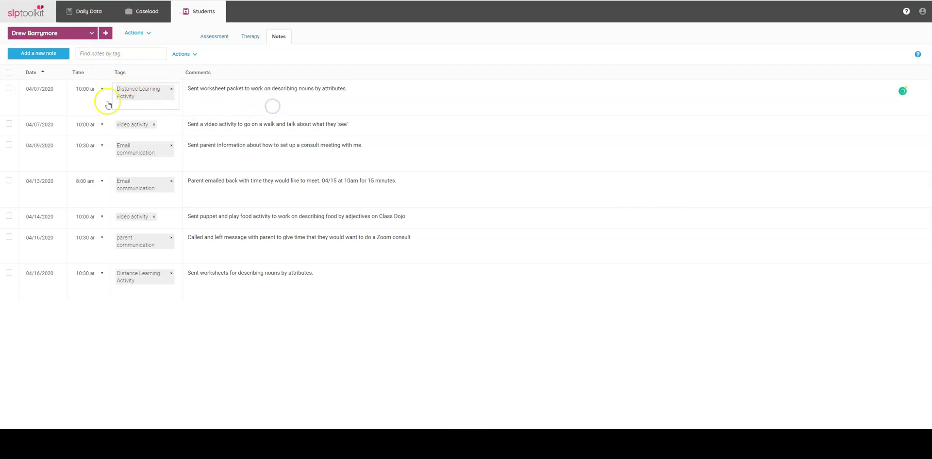
click(42, 55)
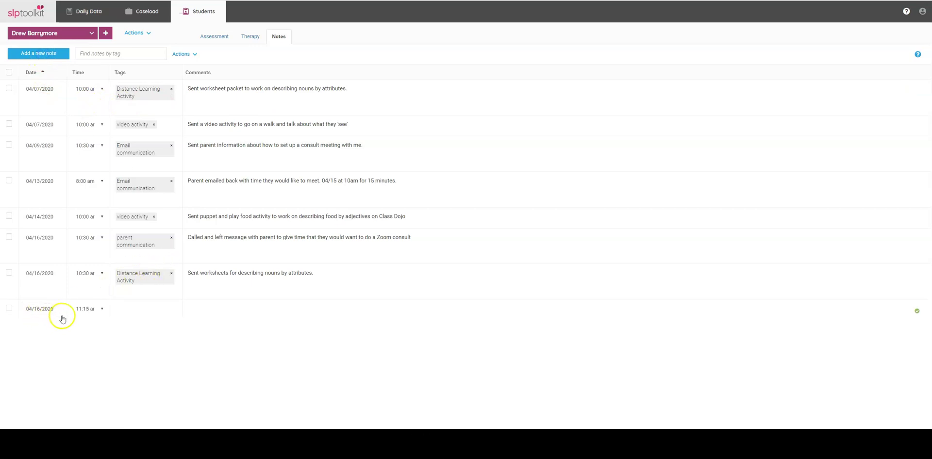
click(102, 309)
click(92, 422)
Step: Tag the new note with parent communication and telephone
click(146, 307)
text(p)
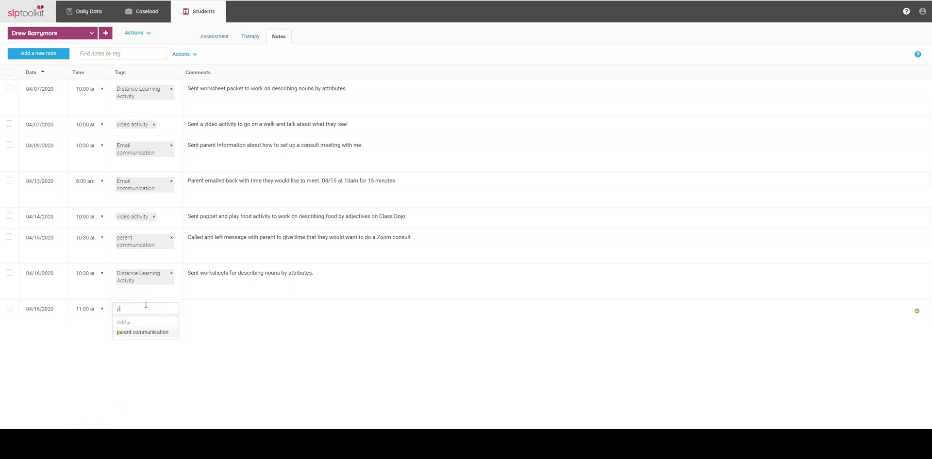
text(aren)
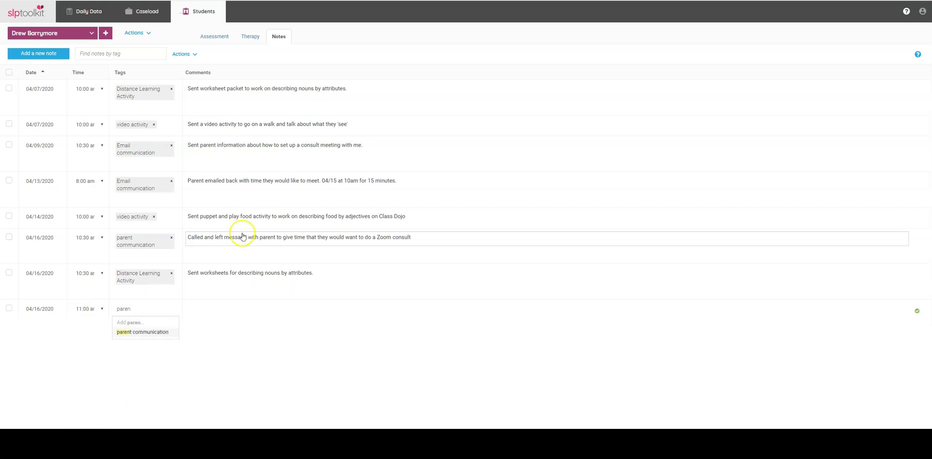
click(149, 335)
click(137, 324)
text(telephone)
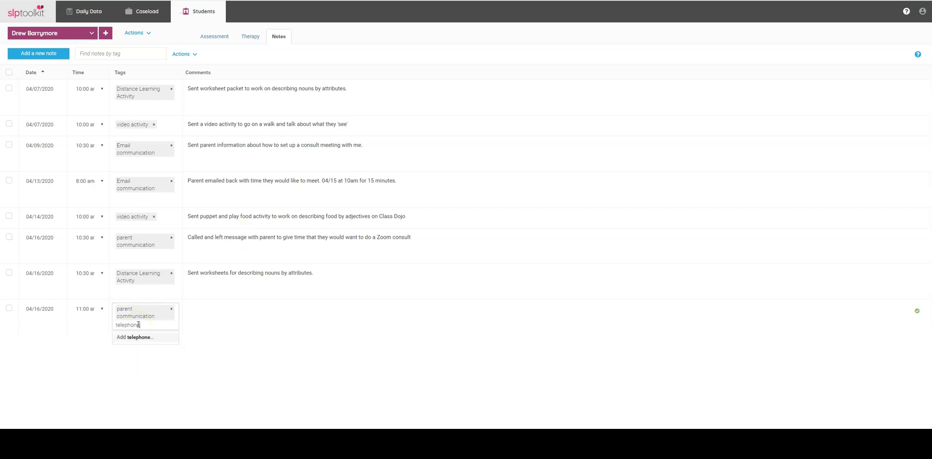
key(Return)
Step: Write the comment 'Mom needed suggestions for how to say /k/ words. I gave links to YouTube videos…' and save it
click(209, 316)
text(Mom needed suggestions for how to say /)
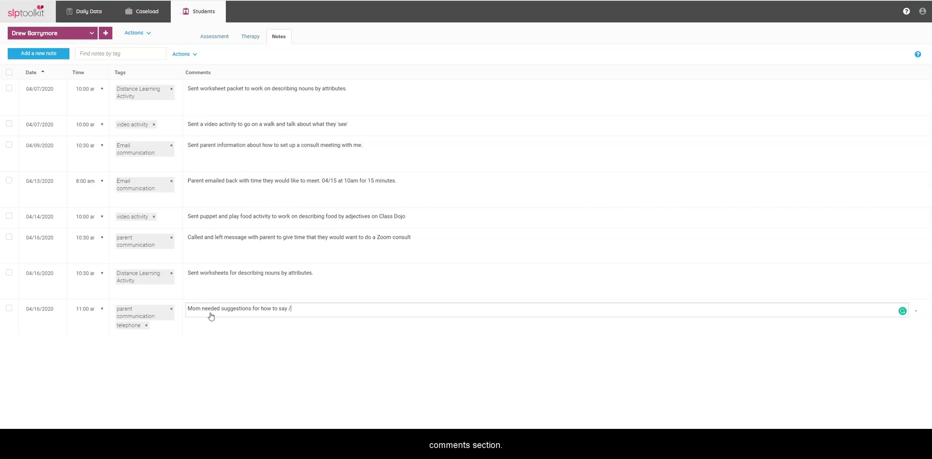
text(k/ words. I gave links t)
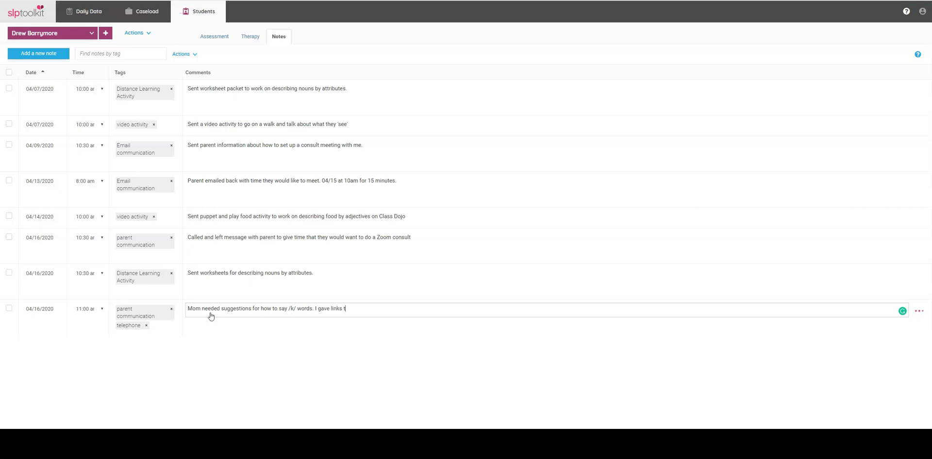
text(o YouTube videos via email and answered questions.)
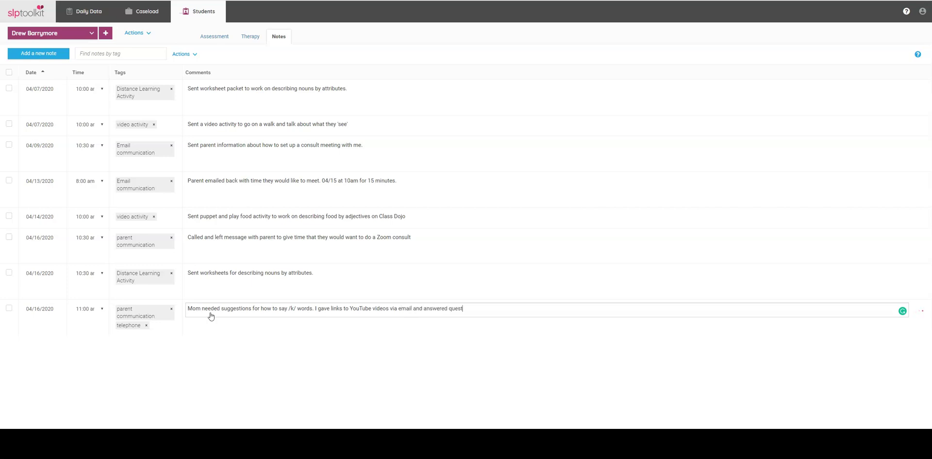
click(246, 403)
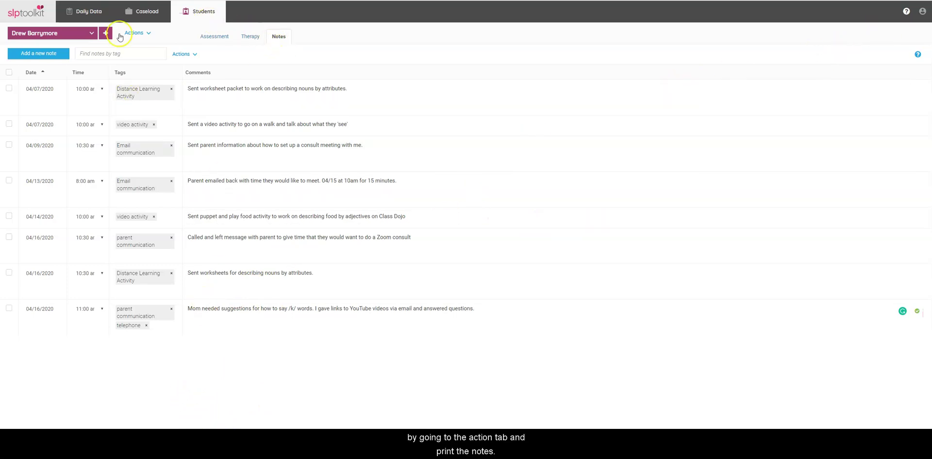
Step: Choose Print Notes from the notes table's Actions menu to generate the Apr 16, 2020 Notes Report
click(150, 33)
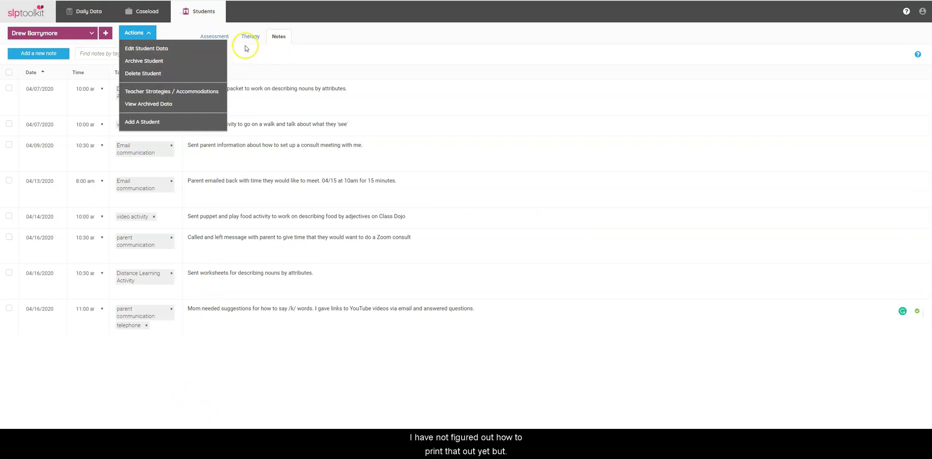
click(279, 37)
click(202, 58)
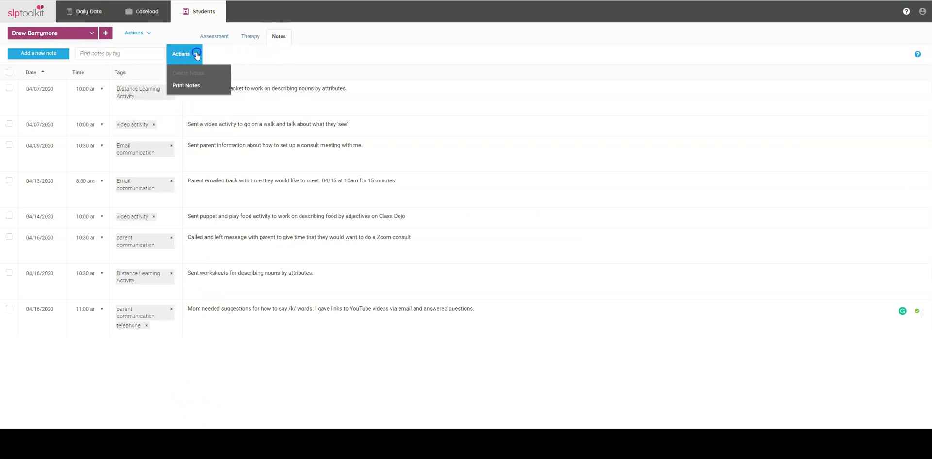
click(202, 86)
click(247, 244)
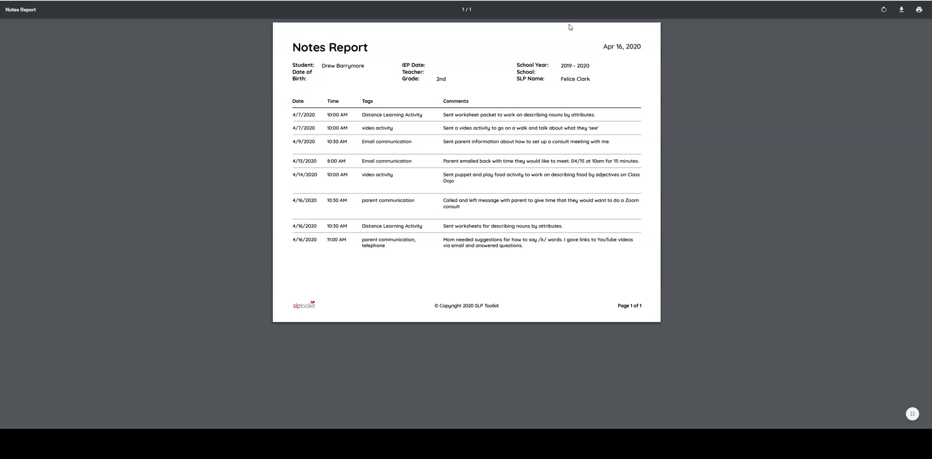
Step: Close the Notes Report preview to return to the eight-entry Notes list
click(428, 91)
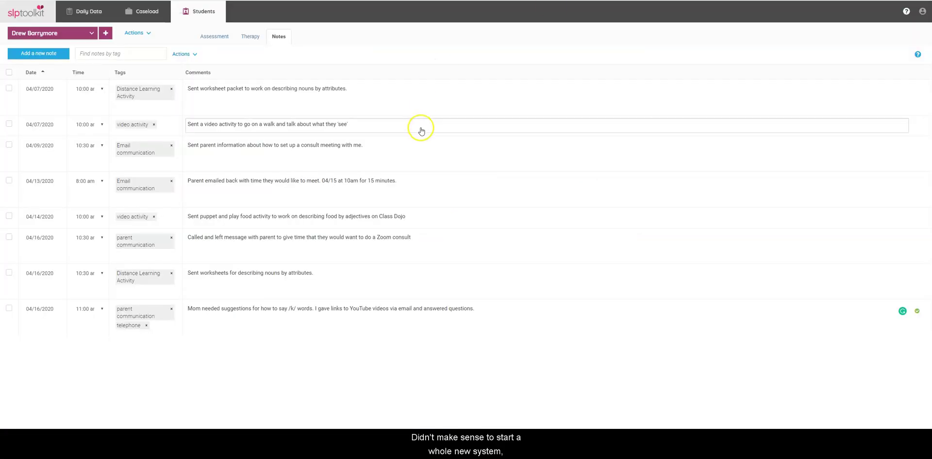